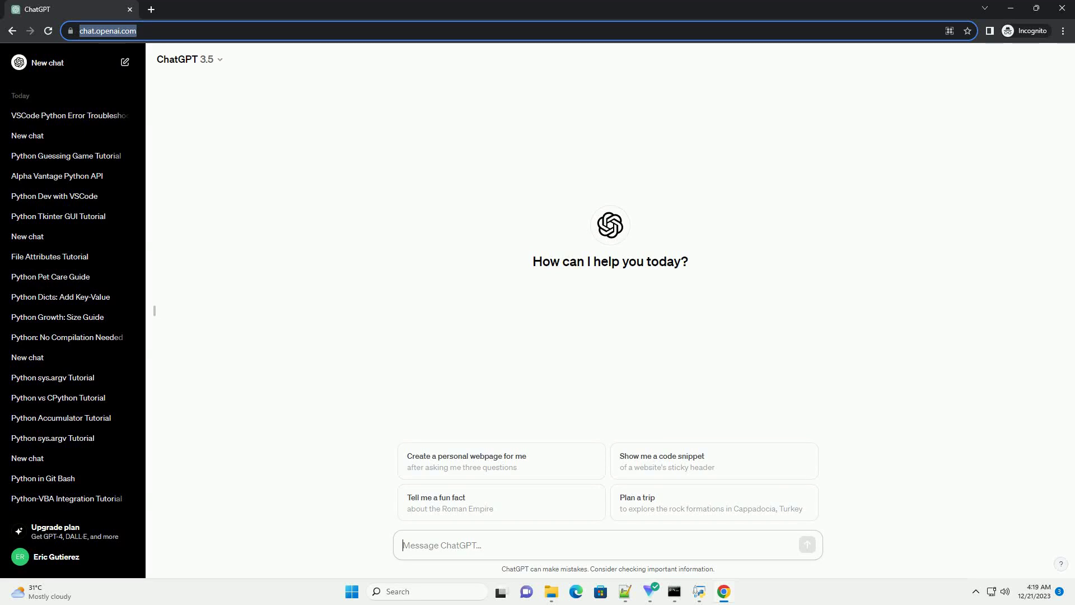
text(write an informative tutorial about calculate r2 in python with code example)
Send ChatGPT the prompt requesting a Python R-squared tutorial with code
key(Return)
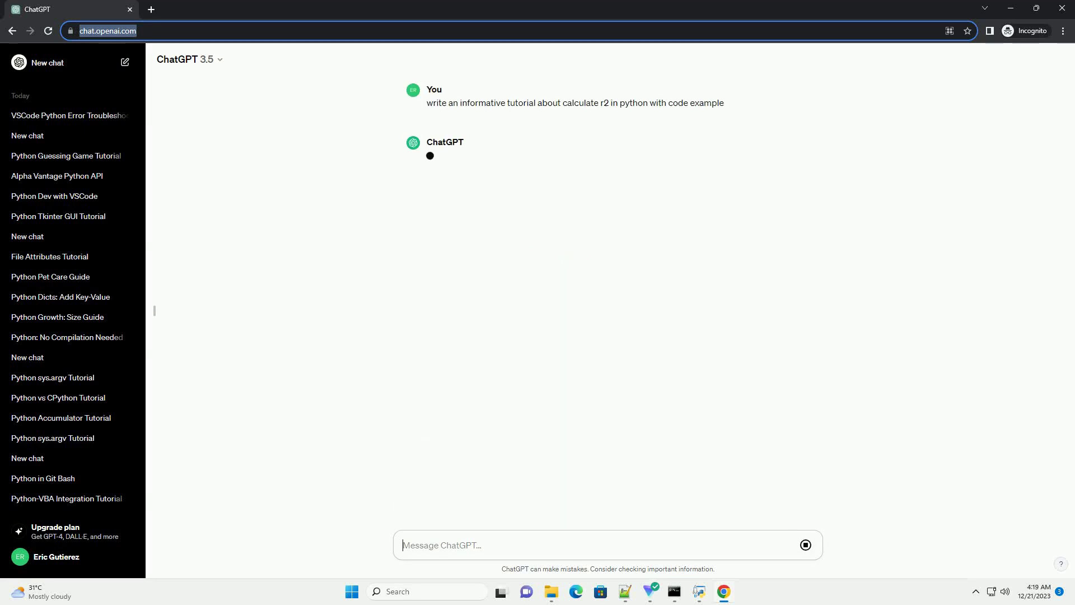